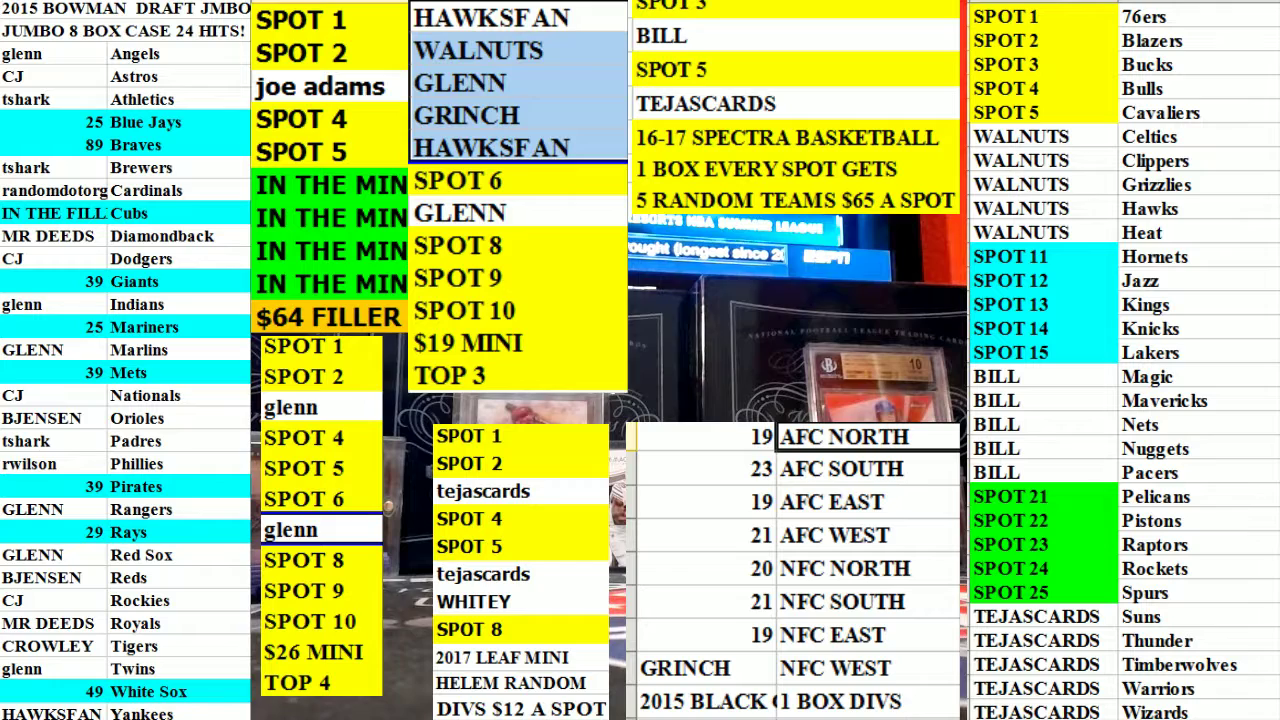
Replace SPOT 6 in the $19 mini list with the same participant name as the entry below it, and remove its yellow fill
{"action": "left_click", "coordinate": [570, 192]}
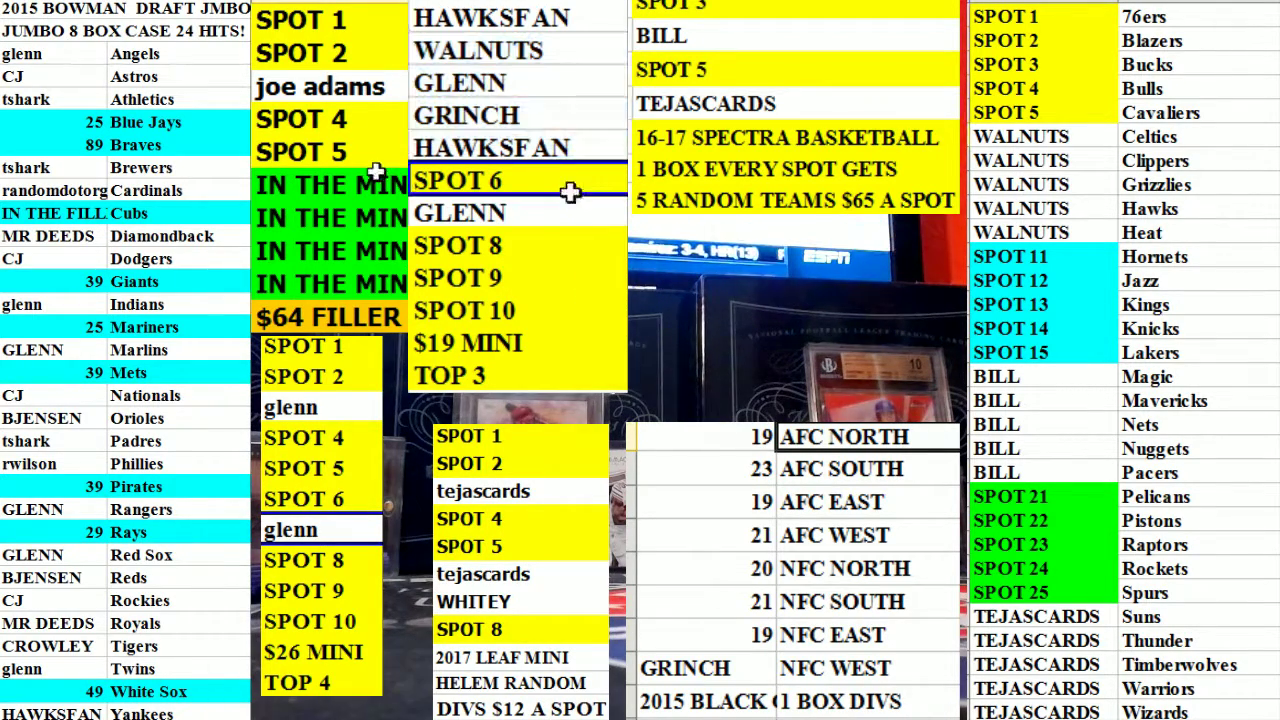
{"action": "double_click", "coordinate": [570, 192]}
{"action": "type", "text": "G"}
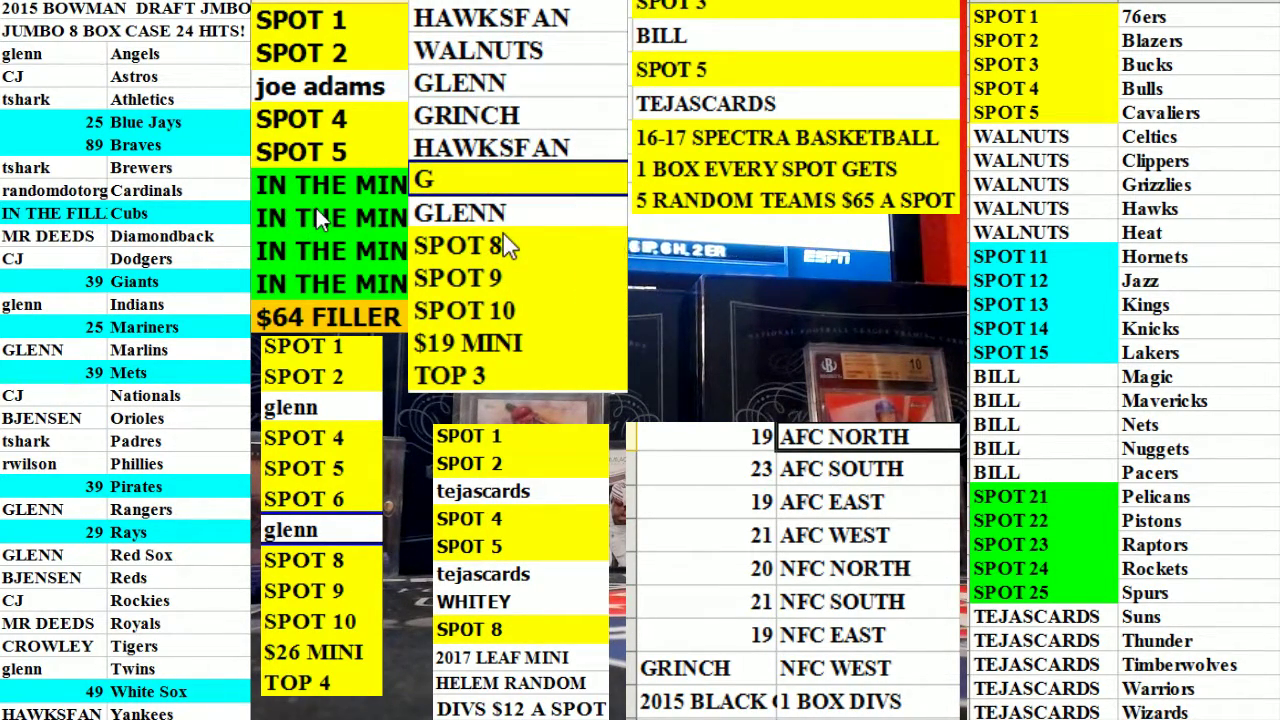
{"action": "type", "text": "LENN"}
{"action": "left_click", "coordinate": [509, 180]}
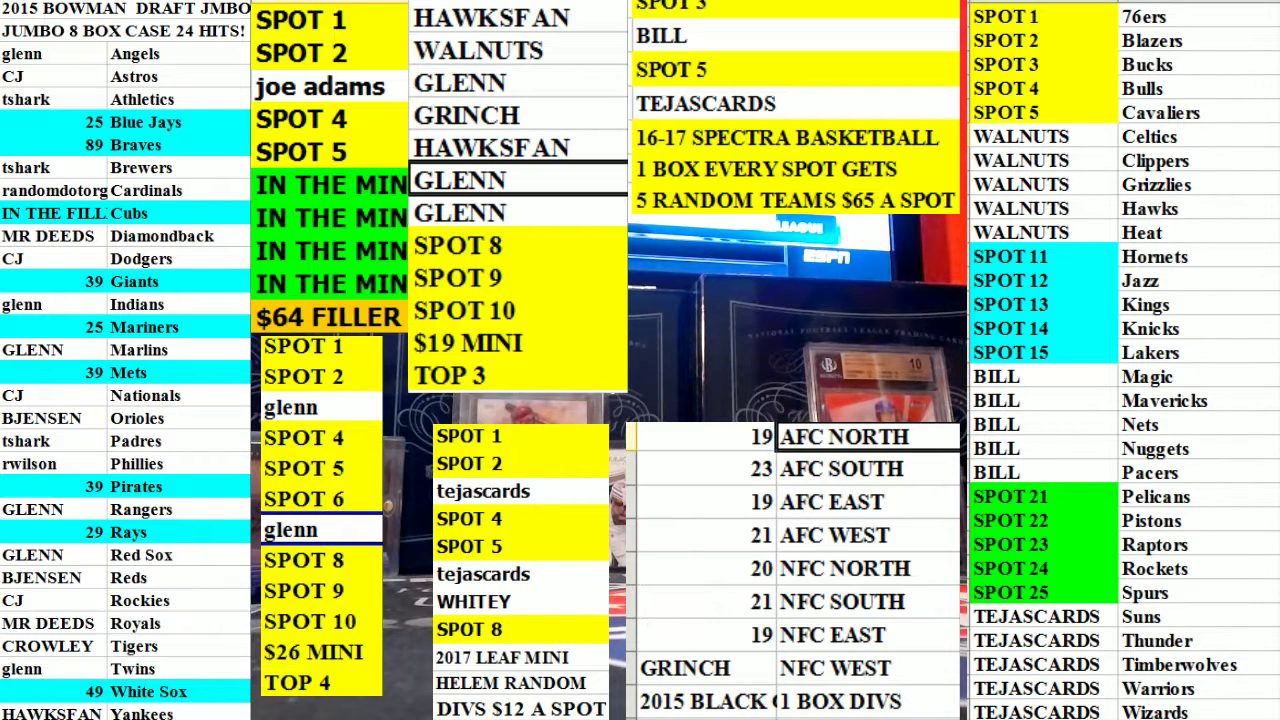
Replace SPOT 8 with WALNUTS and SPOT 9 with GRINCH in the $19 mini list
{"action": "left_click", "coordinate": [577, 251]}
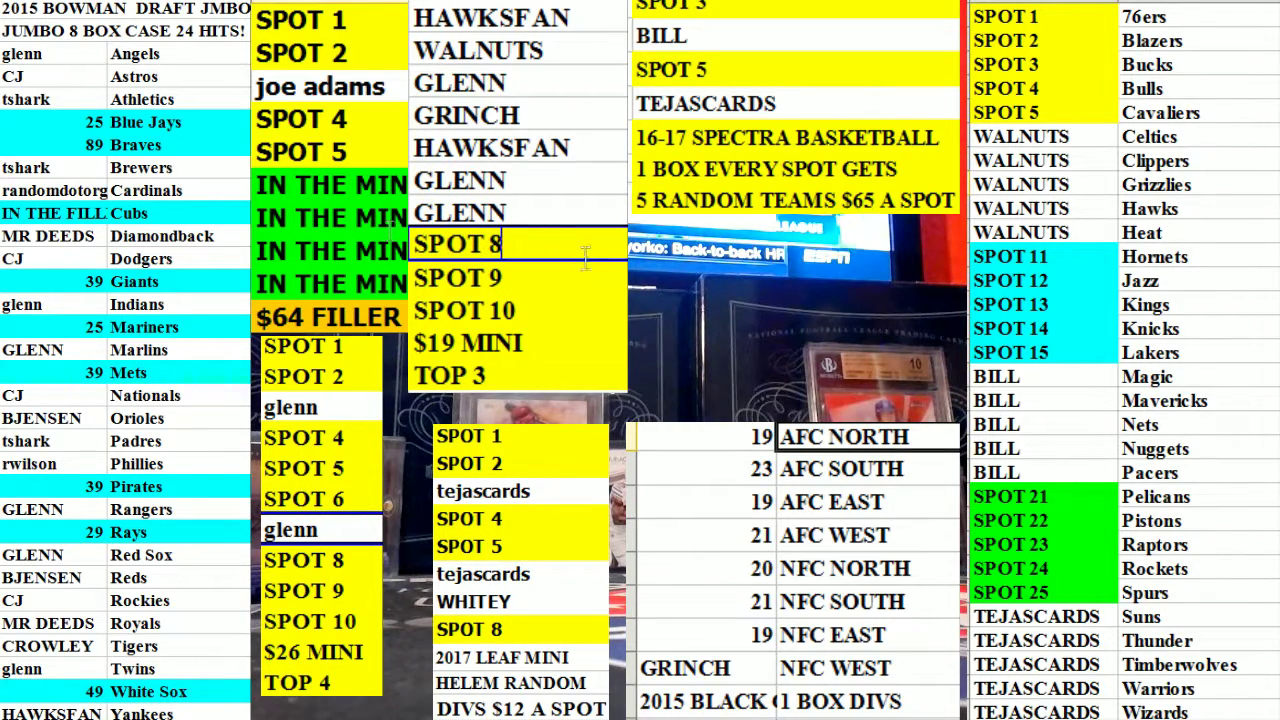
{"action": "key", "text": "F2"}
{"action": "key", "text": "shift+Home"}
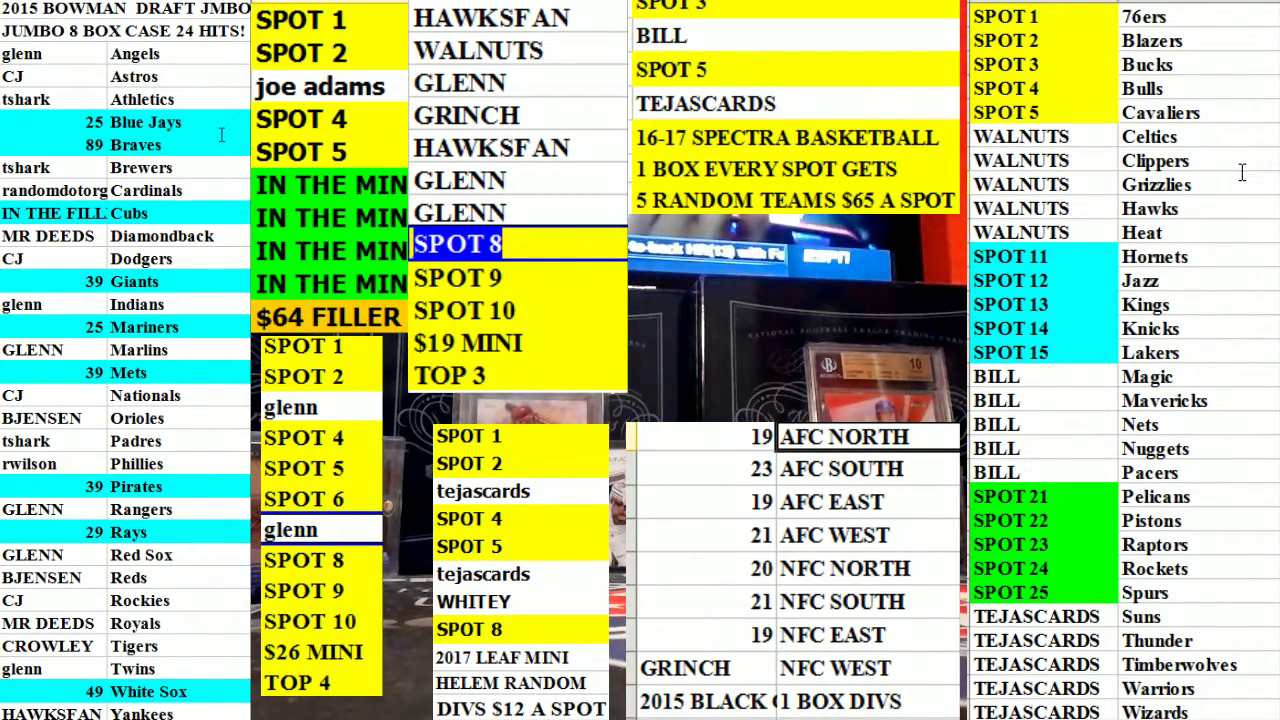
{"action": "type", "text": "WL"}
{"action": "key", "text": "BackSpace"}
{"action": "type", "text": "AL"}
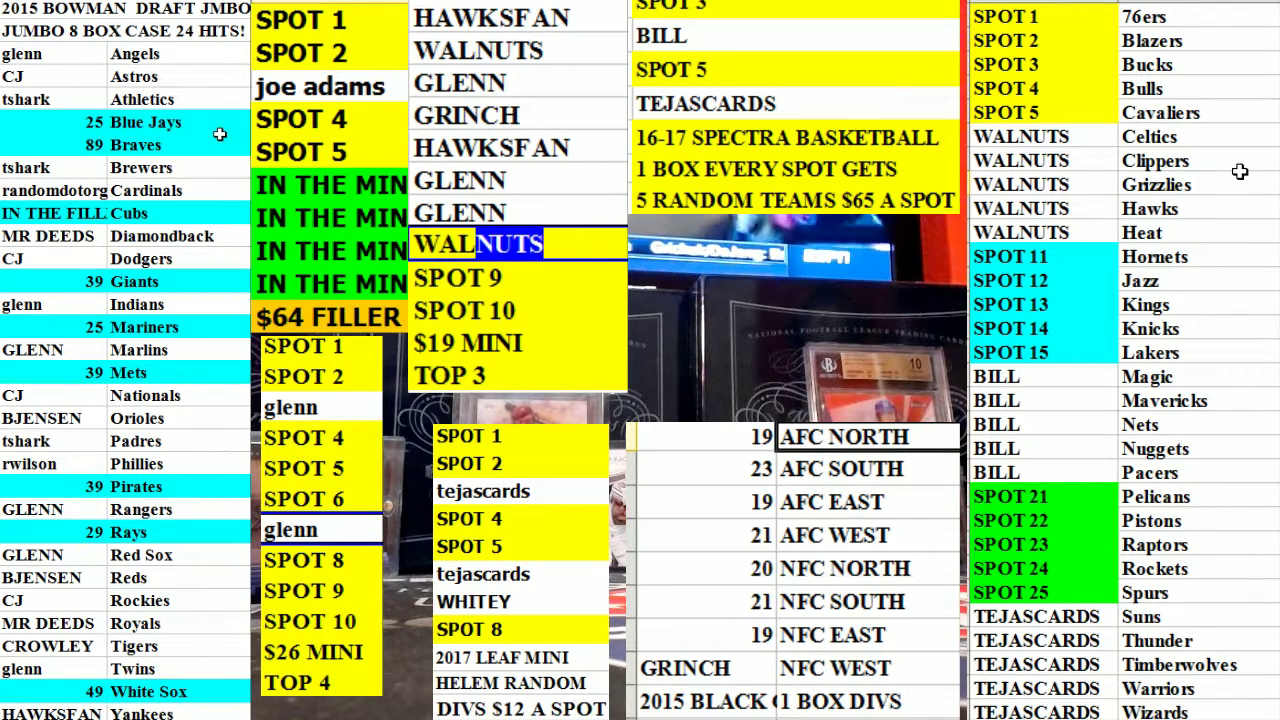
{"action": "key", "text": "Return"}
{"action": "type", "text": "GRINCH"}
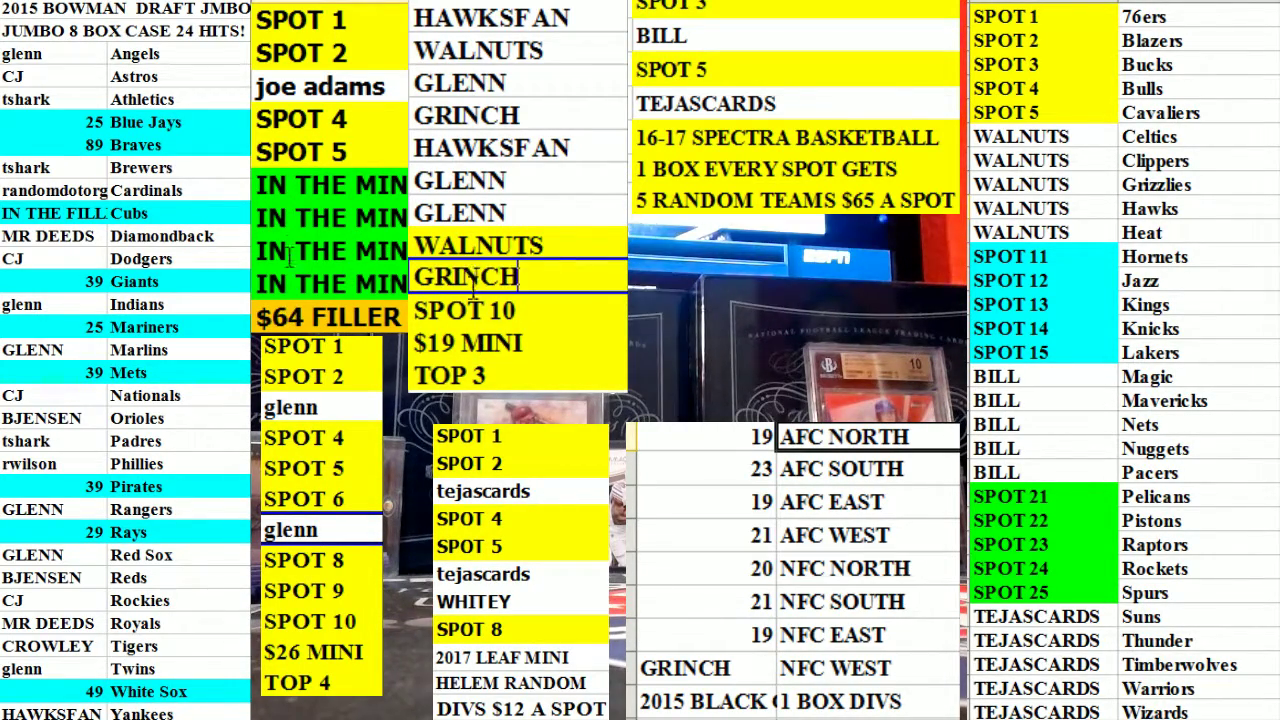
Remove the yellow fill from the WALNUTS and GRINCH cells in the eighth and ninth spots of the $19 mini list
{"action": "left_click_drag", "start_coordinate": [471, 245], "coordinate": [490, 286]}
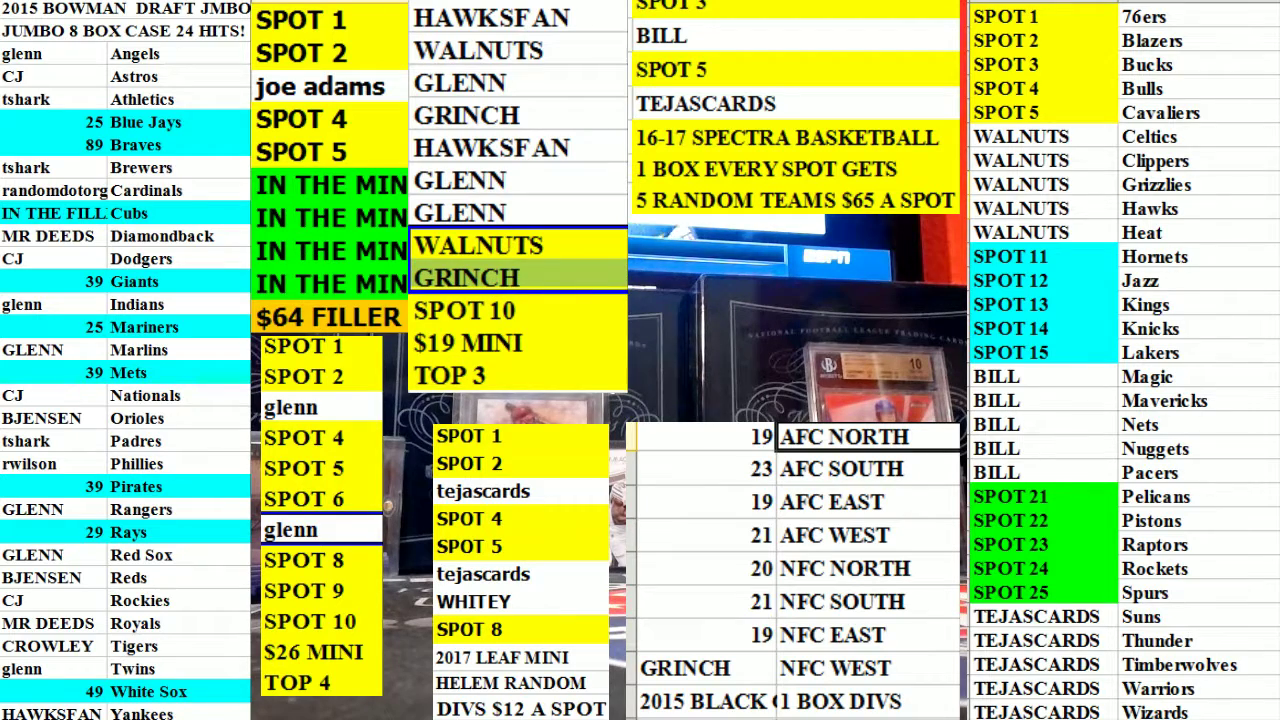
{"action": "key", "text": "alt+h"}
{"action": "key", "text": "h"}
{"action": "key", "text": "n"}
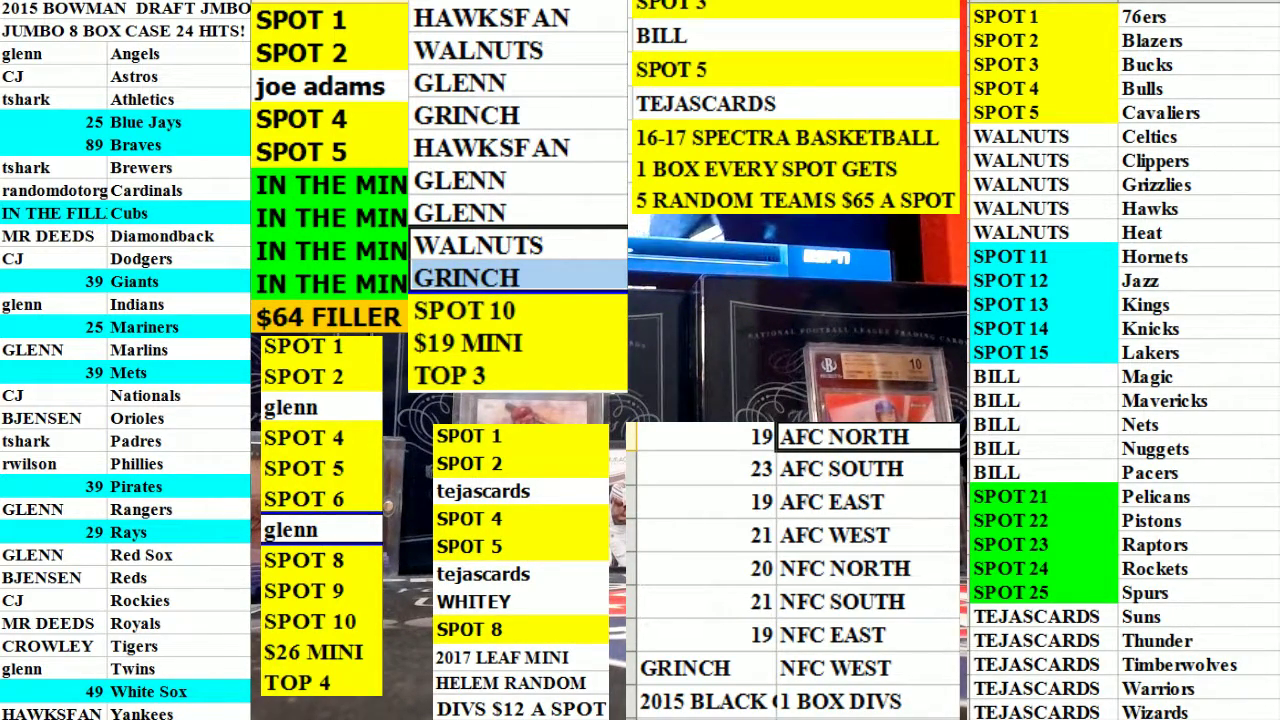
{"action": "left_click", "coordinate": [543, 314]}
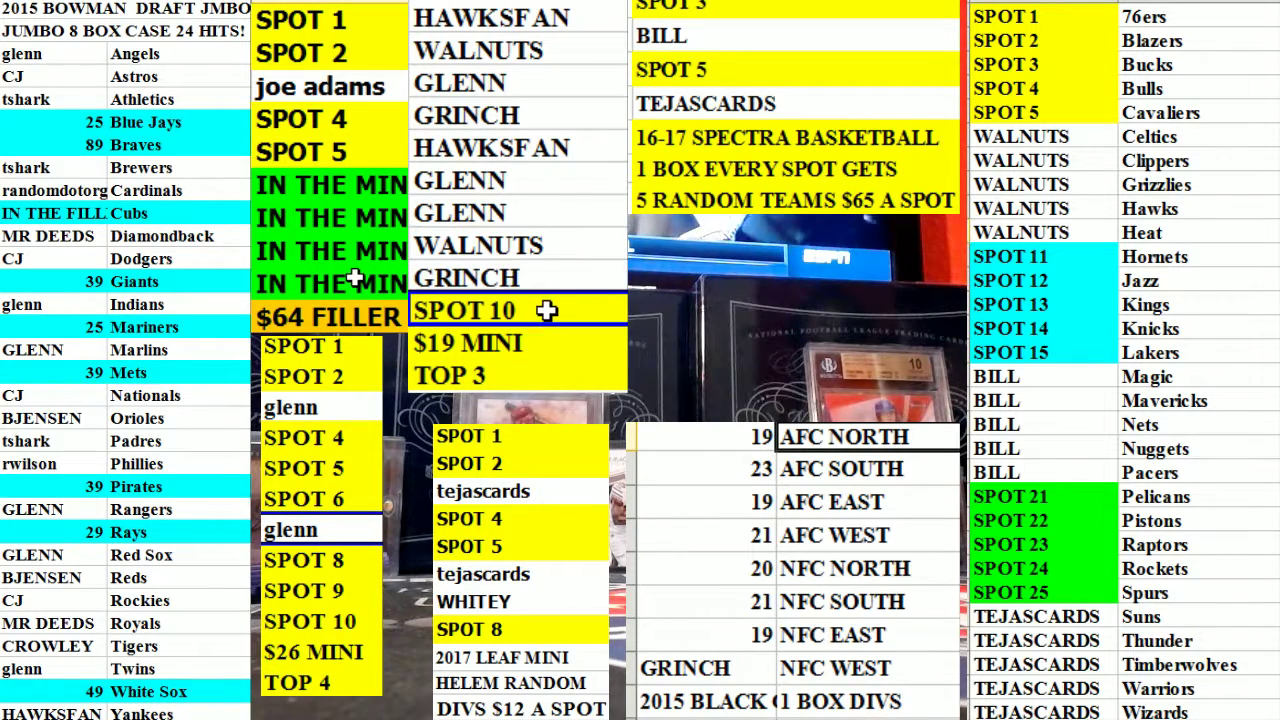
{"action": "double_click", "coordinate": [543, 314]}
{"action": "key", "text": "BackSpace"}
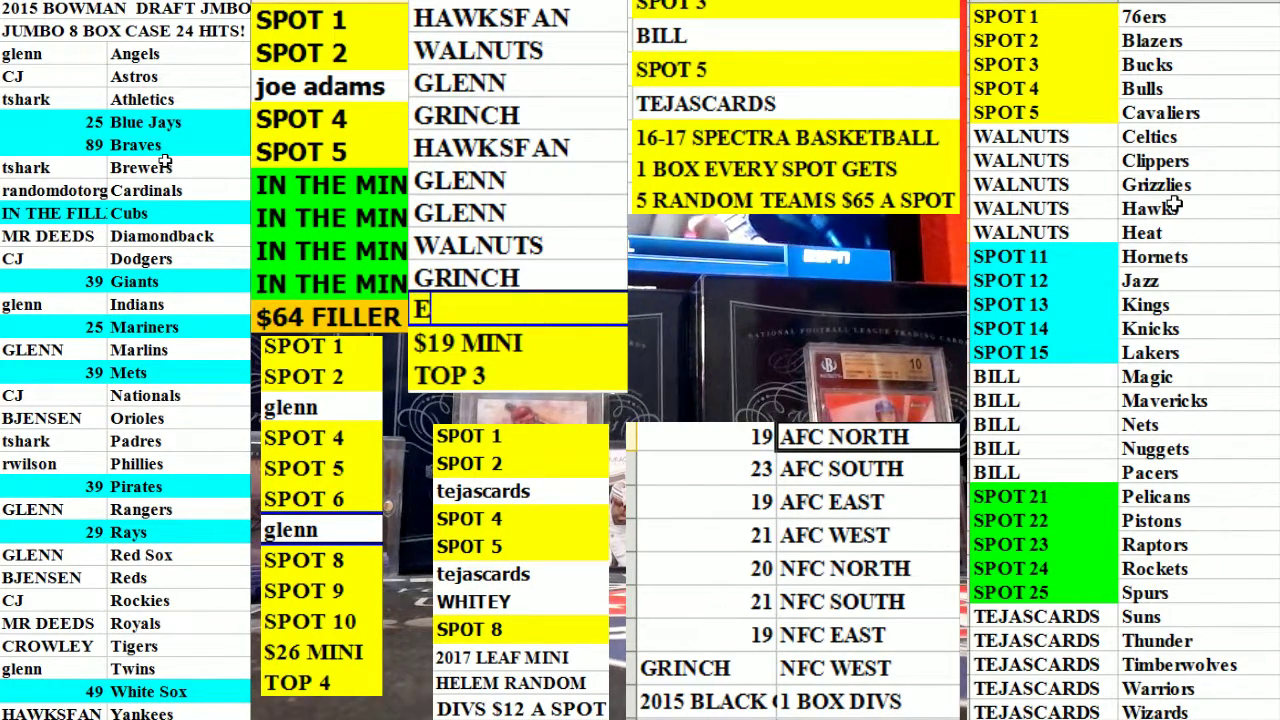
{"action": "type", "text": "TEJASCARDS"}
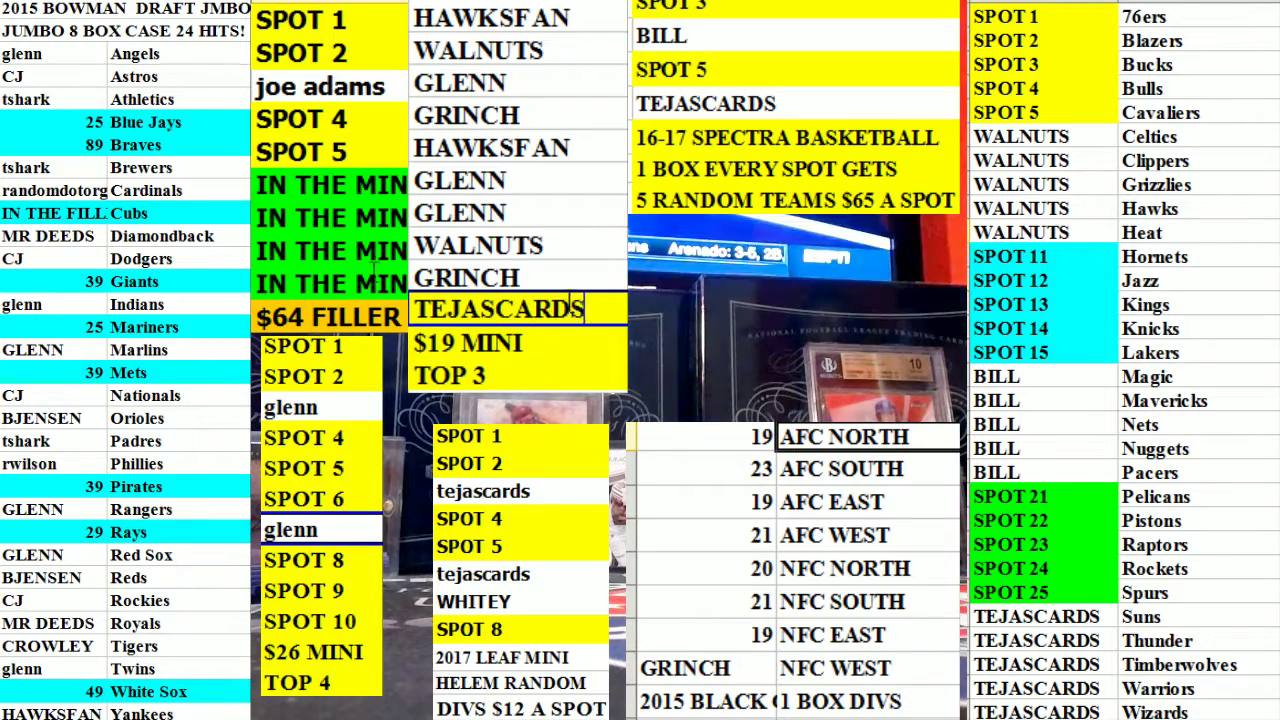
{"action": "key", "text": "Return"}
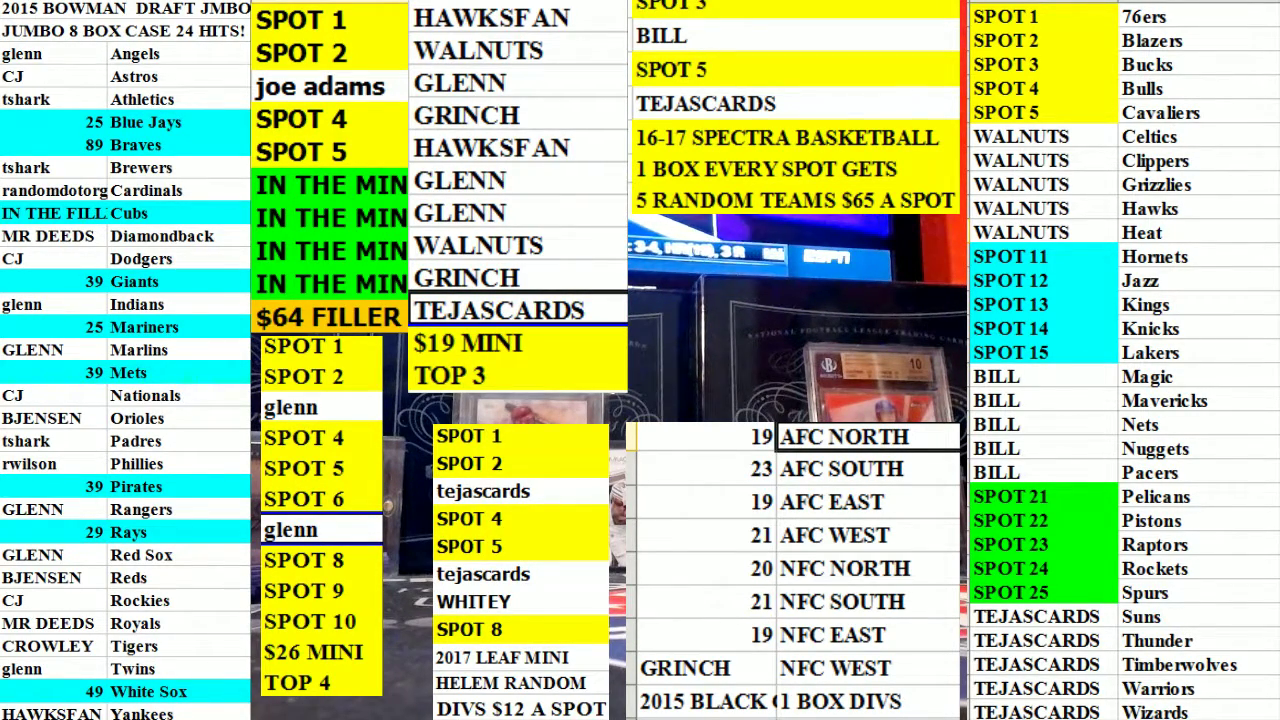
Extend the yellow SPOT 1 cell of the 2017 Leaf mini list down as a numbered series through SPOT 6, overwriting the claimed spots
{"action": "left_click", "coordinate": [514, 491]}
{"action": "left_click", "coordinate": [541, 437]}
{"action": "left_click", "coordinate": [607, 462]}
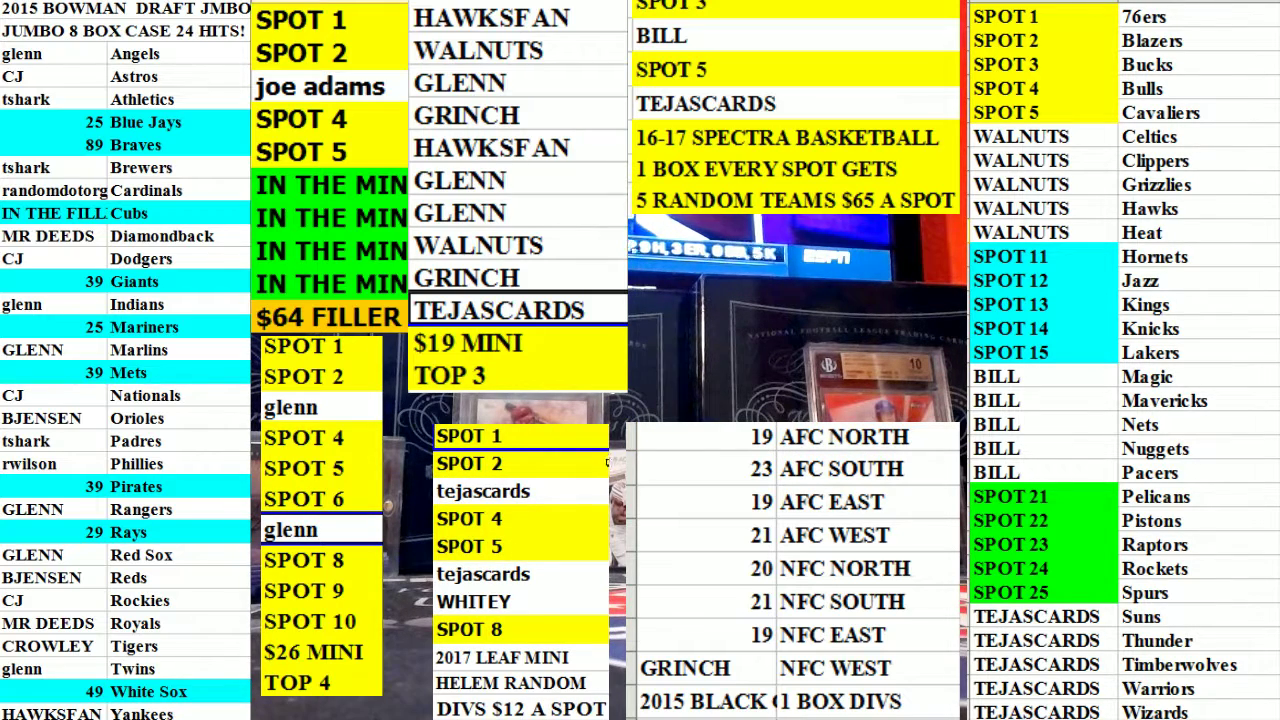
{"action": "left_click_drag", "start_coordinate": [607, 476], "coordinate": [607, 584]}
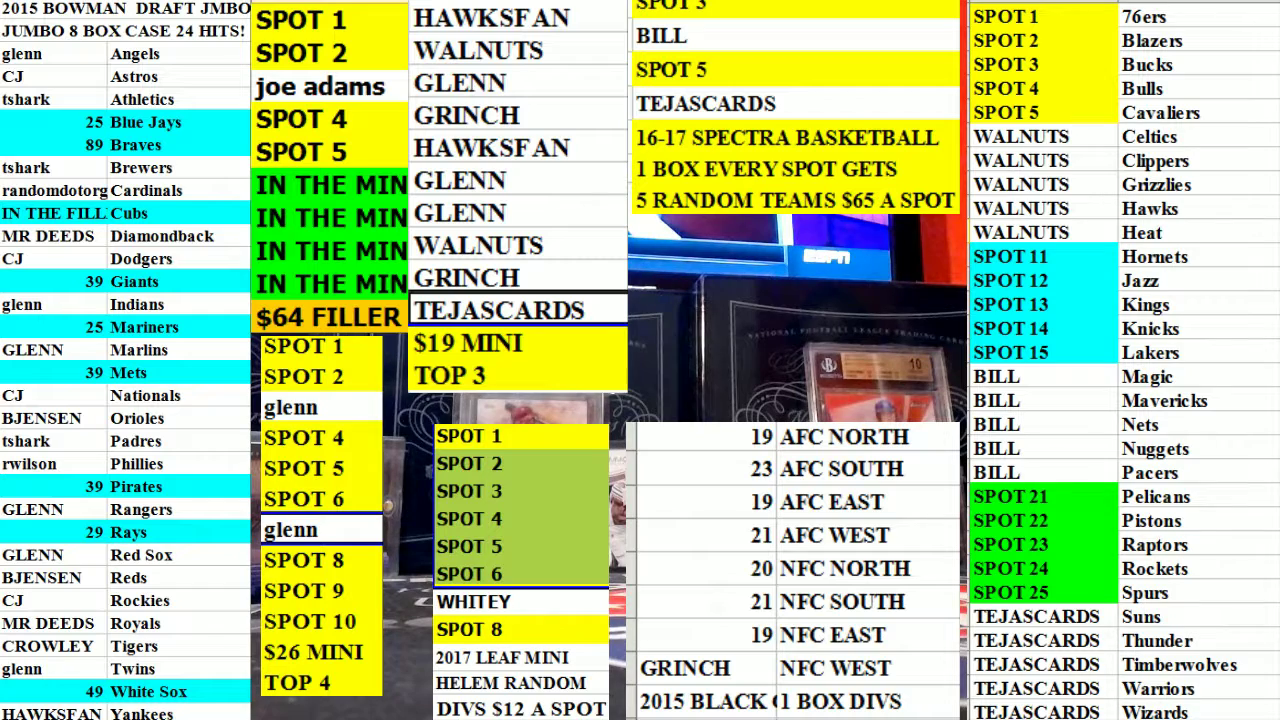
Replace SPOT 1 in the 2017 Leaf mini list with TEJASCARDS and remove the cell's yellow fill
{"action": "left_click", "coordinate": [519, 432]}
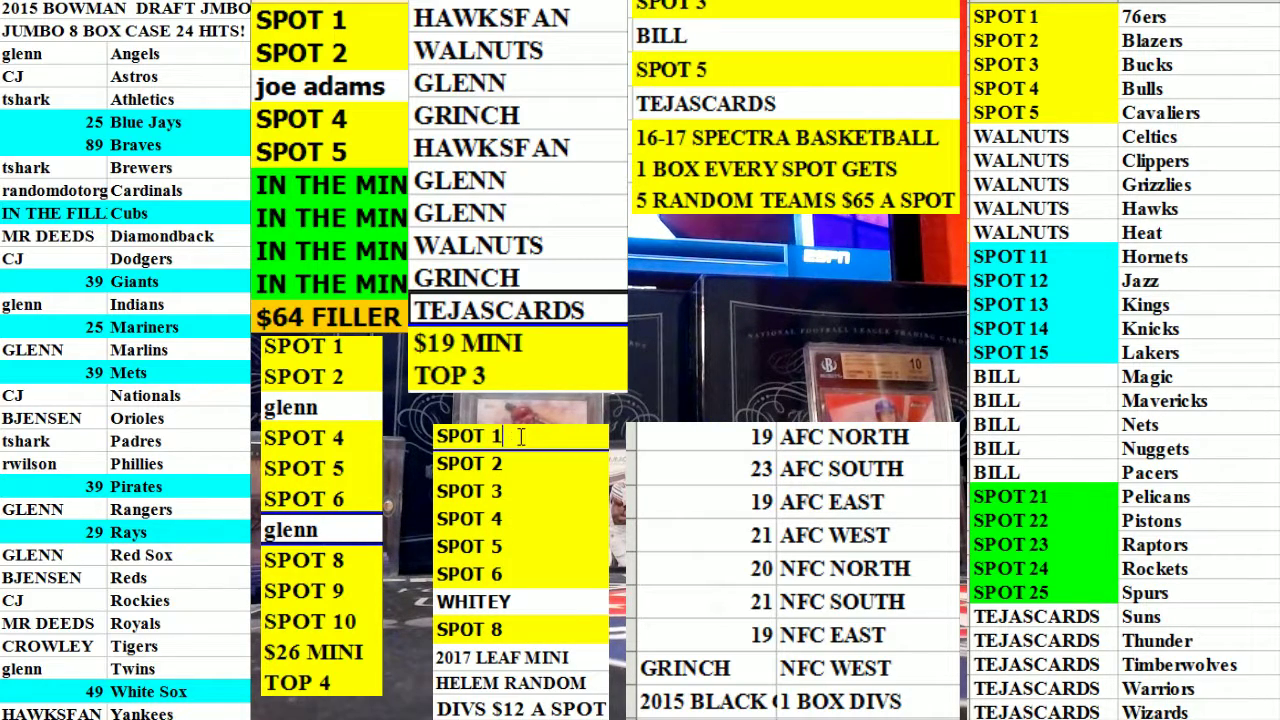
{"action": "type", "text": "TEJASCARDS="}
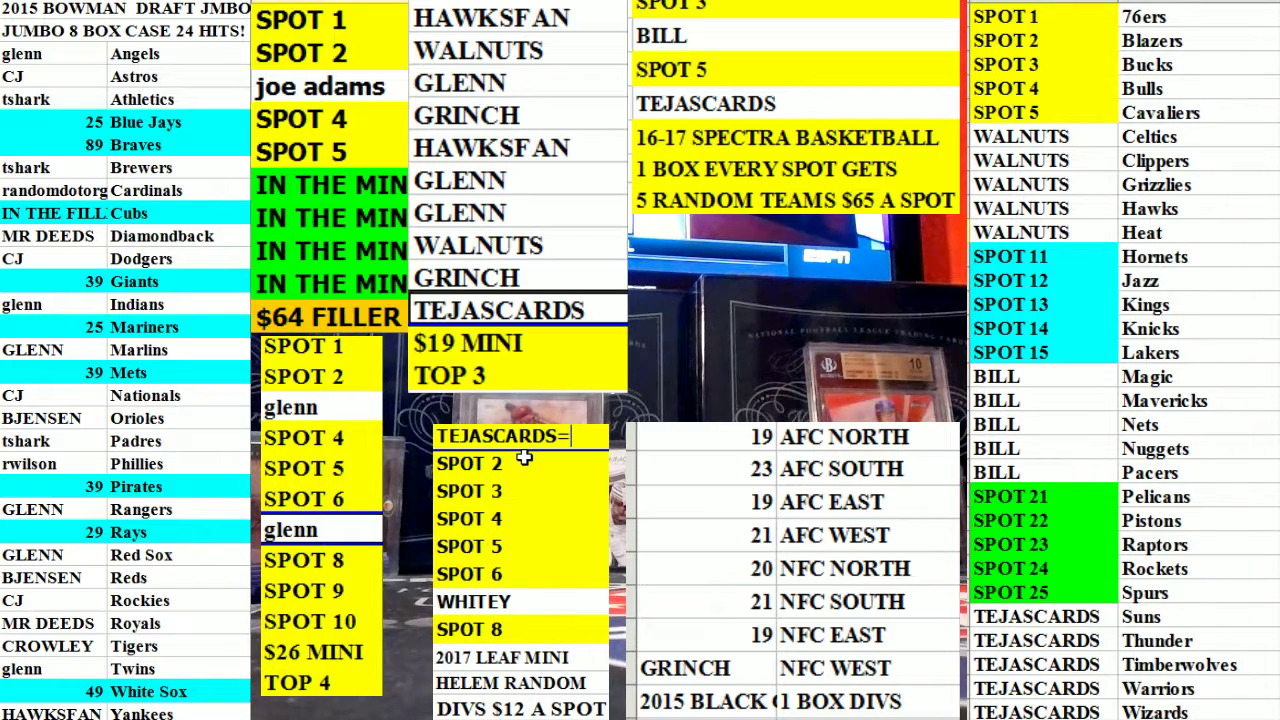
{"action": "key", "text": "BackSpace"}
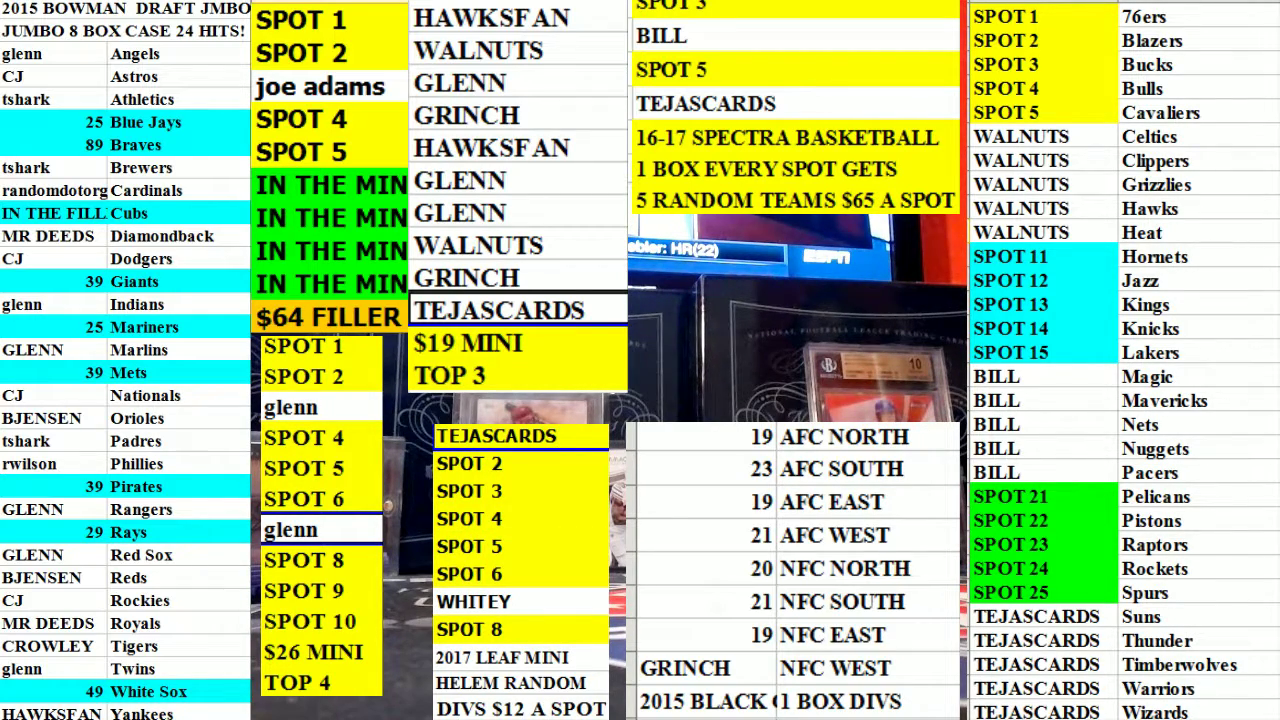
{"action": "key", "text": "Return"}
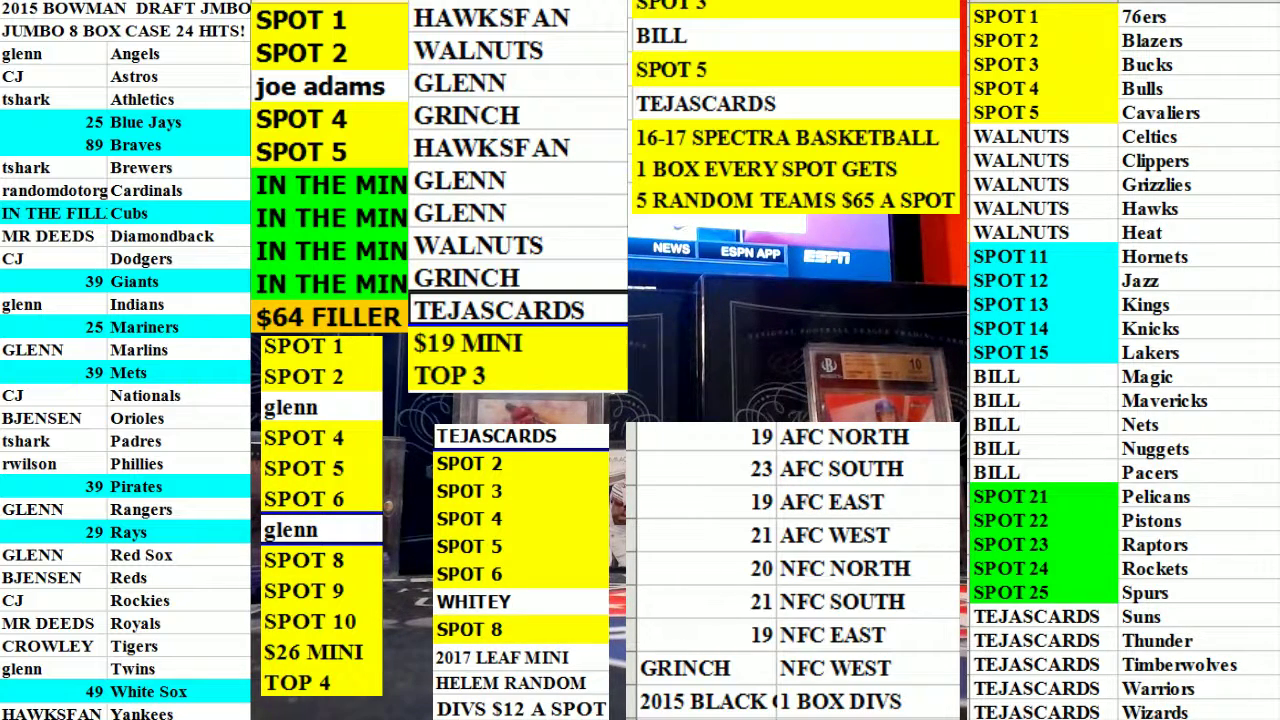
Switch to the List Randomizer page in the web browser
{"action": "key", "text": "alt+Tab"}
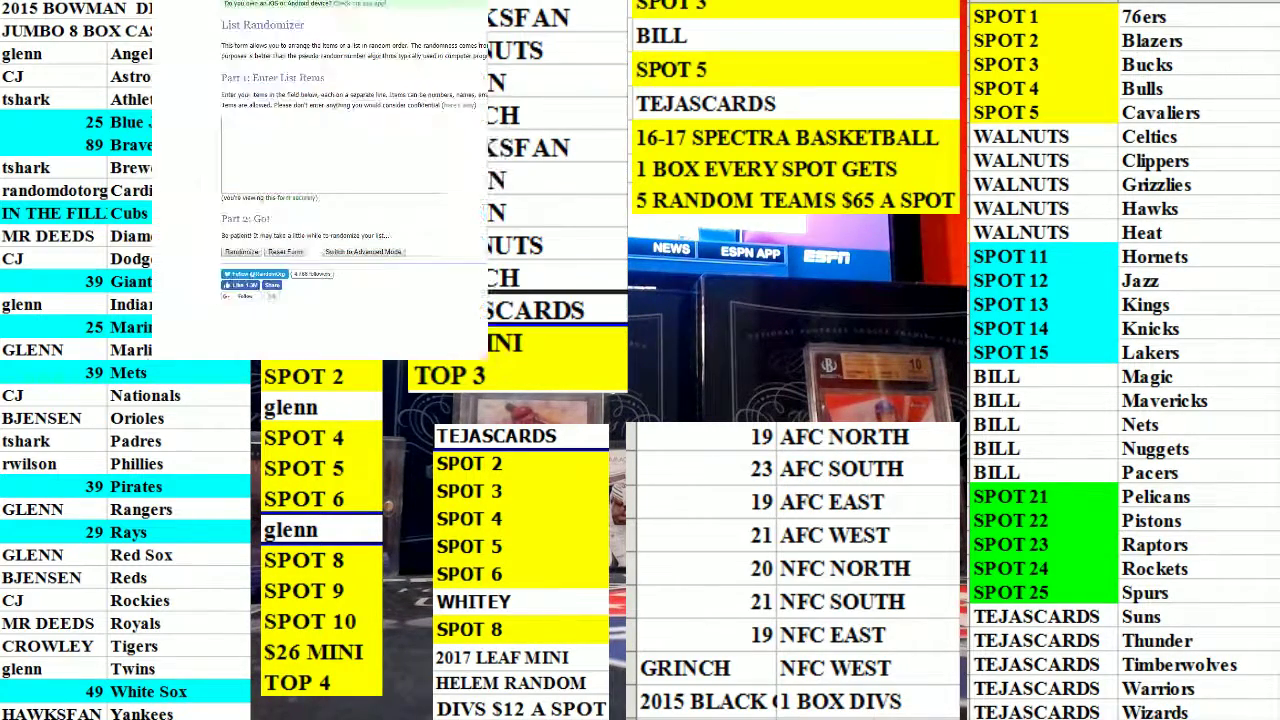